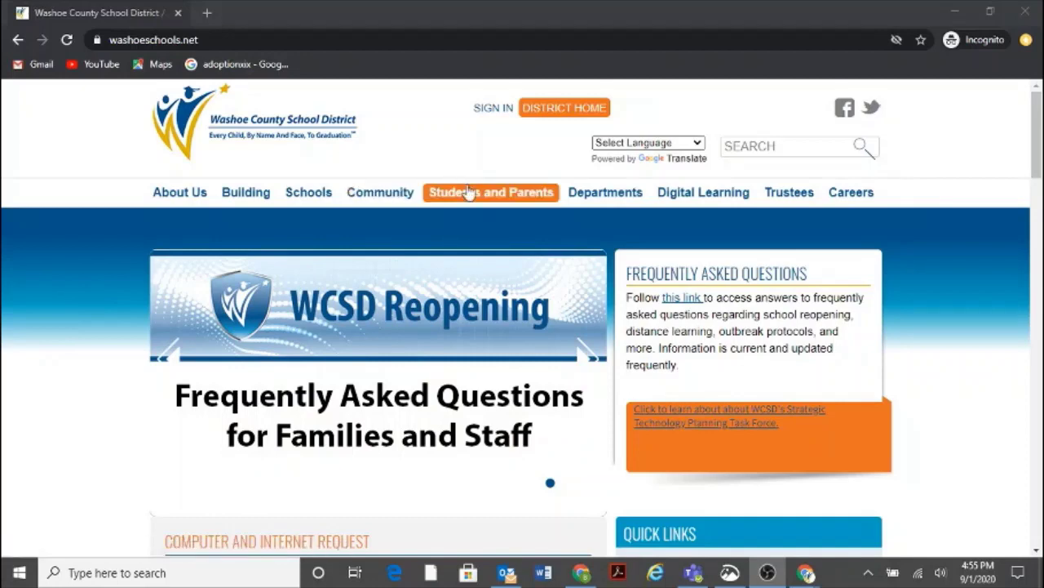
# Step: Go from the Students and Parents directory to the enVision Mathematics page and view its off-campus sign-in notes
pyautogui.click(467, 196)
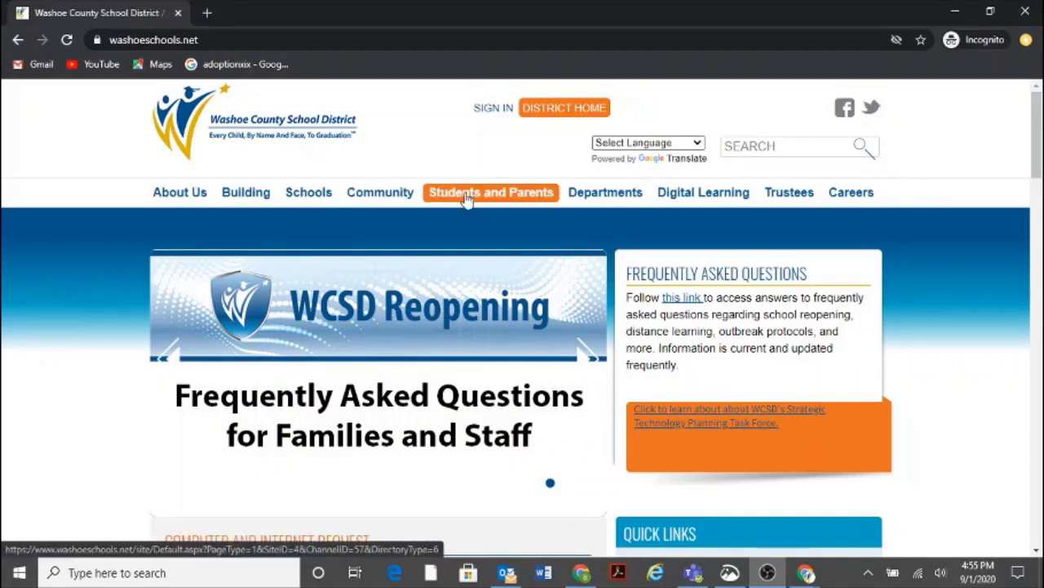
pyautogui.scroll(-5, 369, 300)
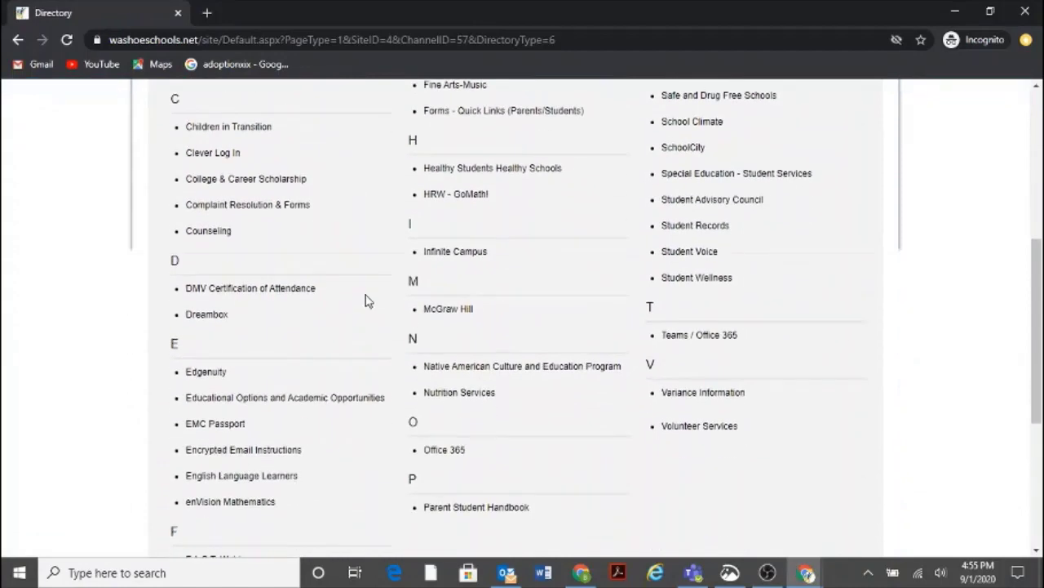
pyautogui.scroll(-1, 343, 302)
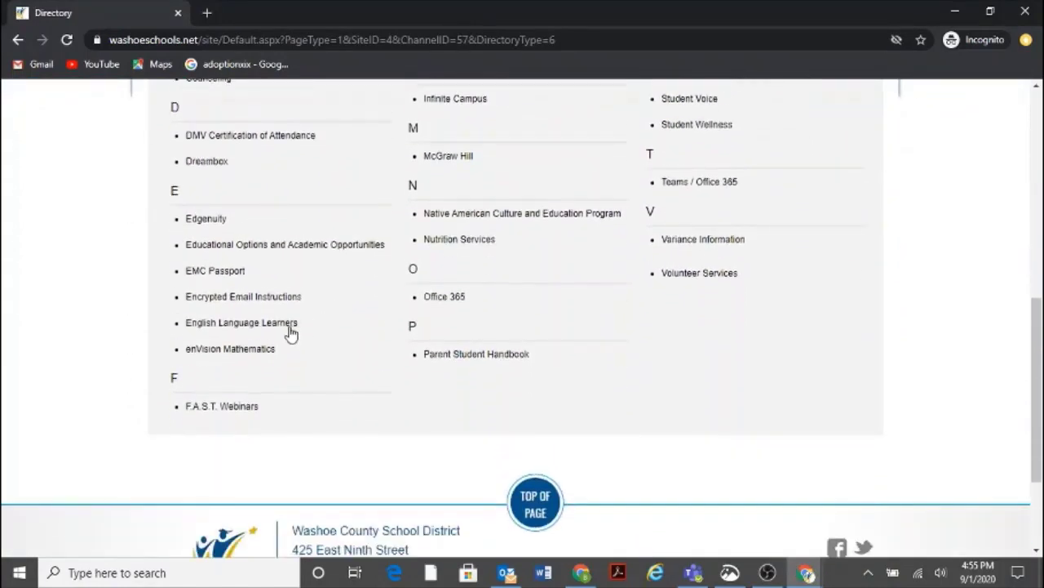
pyautogui.click(255, 357)
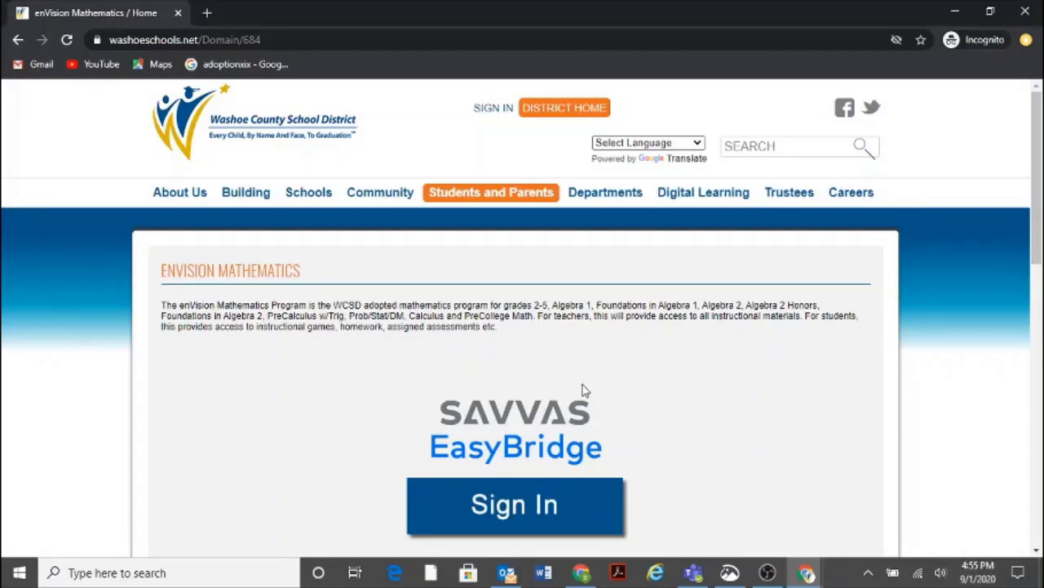
pyautogui.scroll(-2, 582, 392)
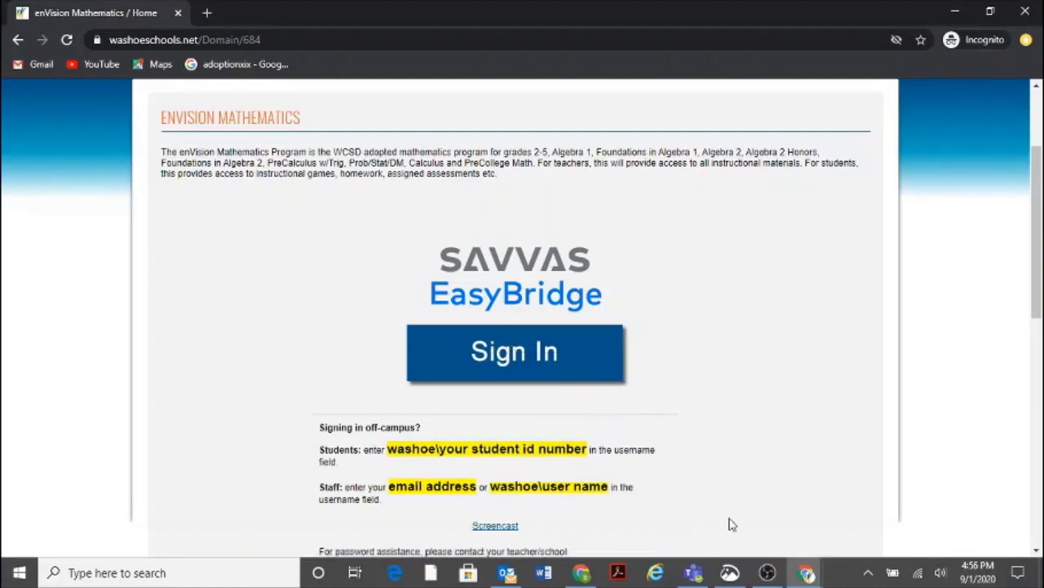
pyautogui.click(805, 573)
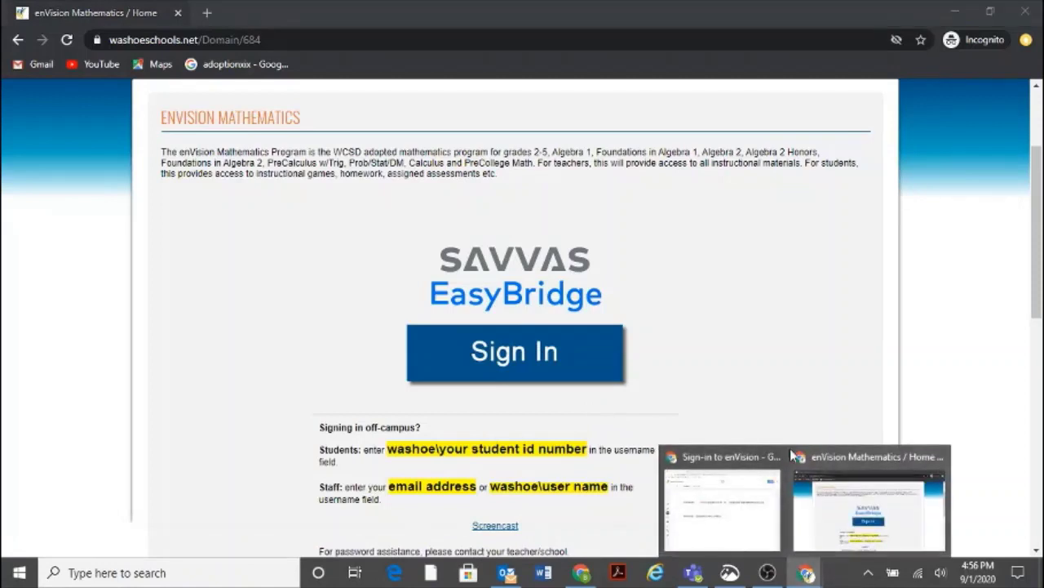
pyautogui.click(759, 495)
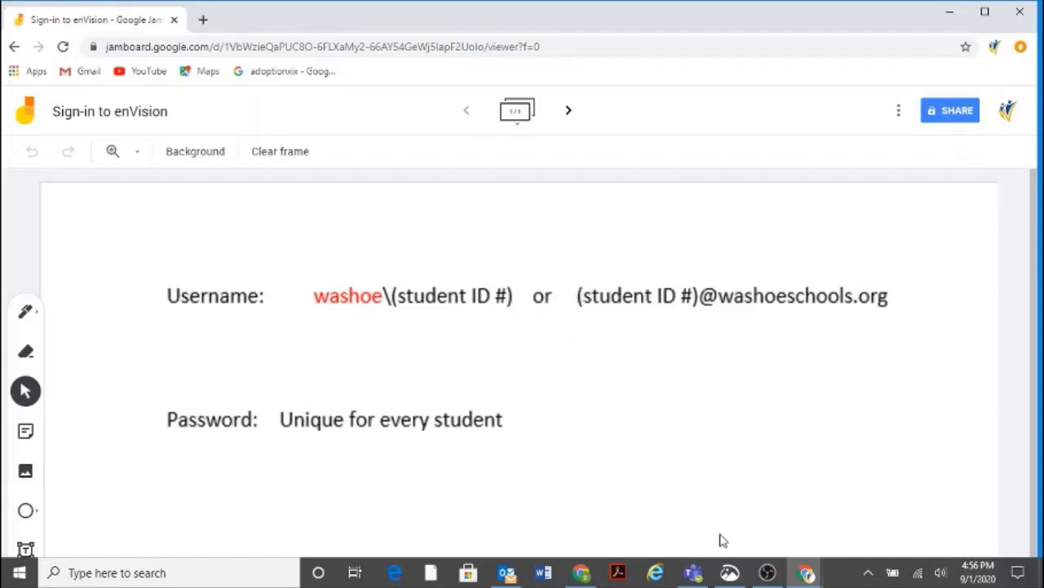
# Step: Start the EasyBridge sign-in and log in on the federation page with the student's school username and password
pyautogui.click(950, 11)
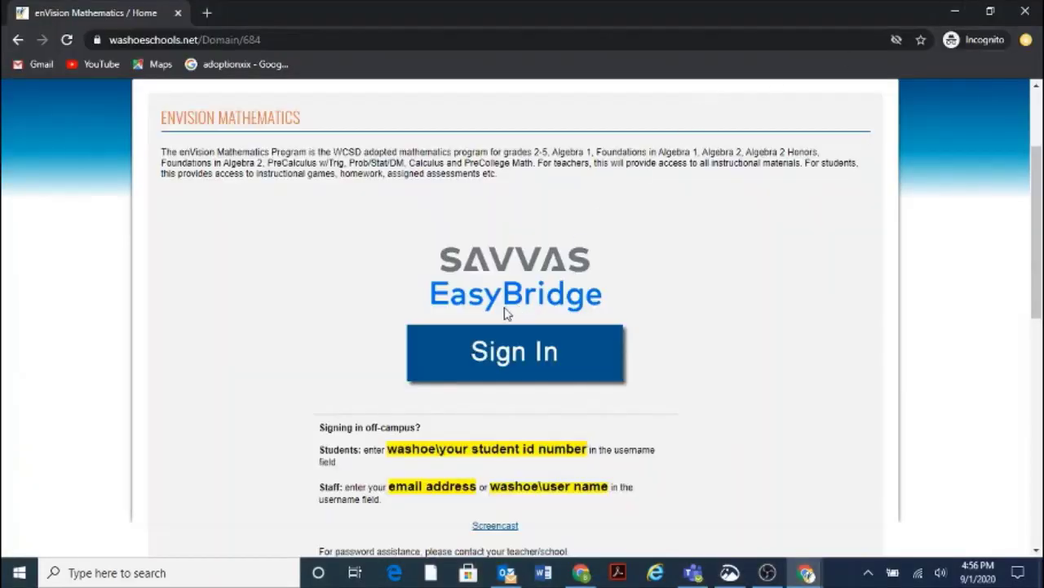
pyautogui.click(499, 354)
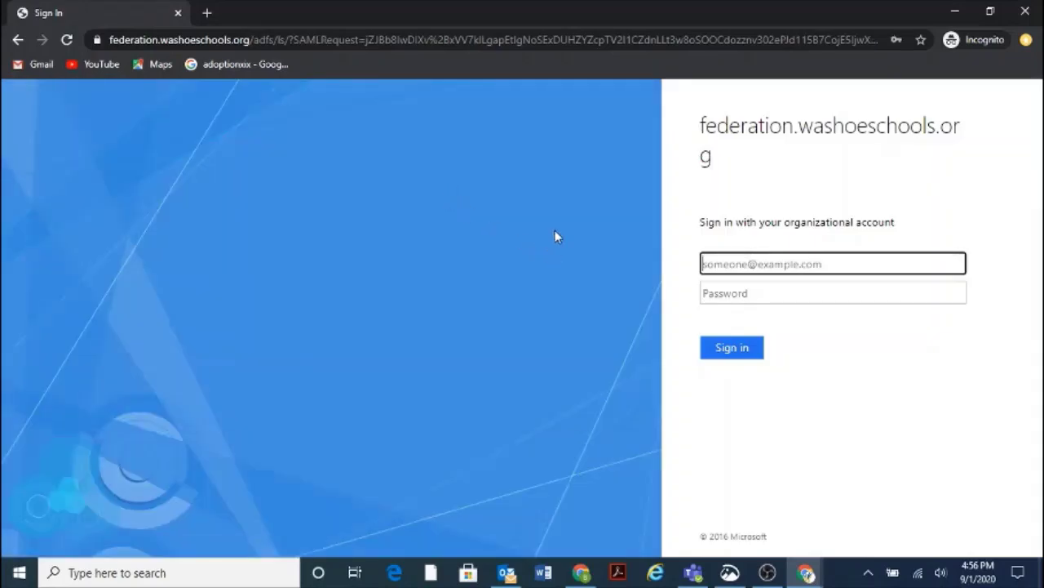
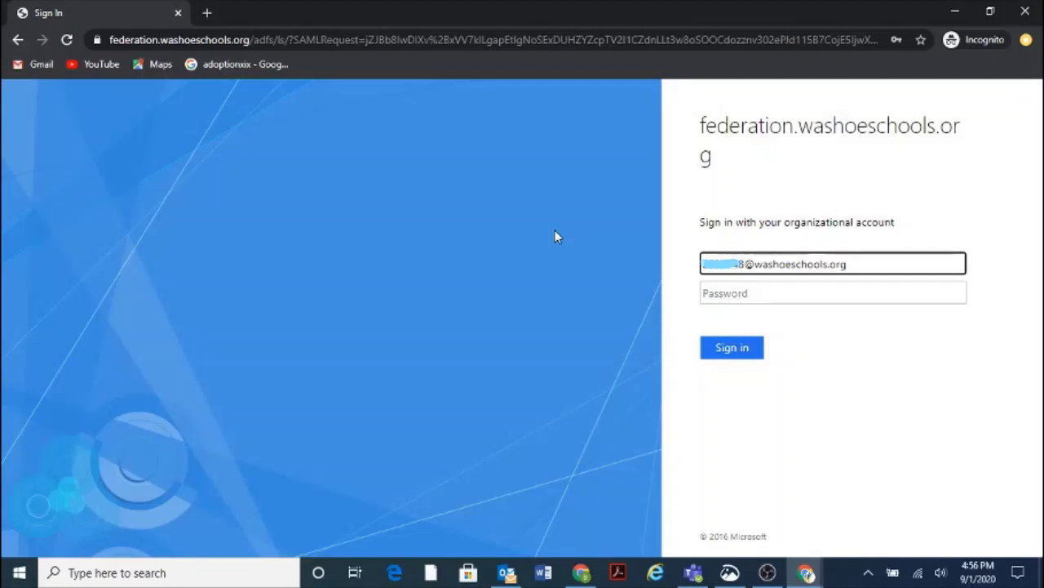
pyautogui.click(731, 298)
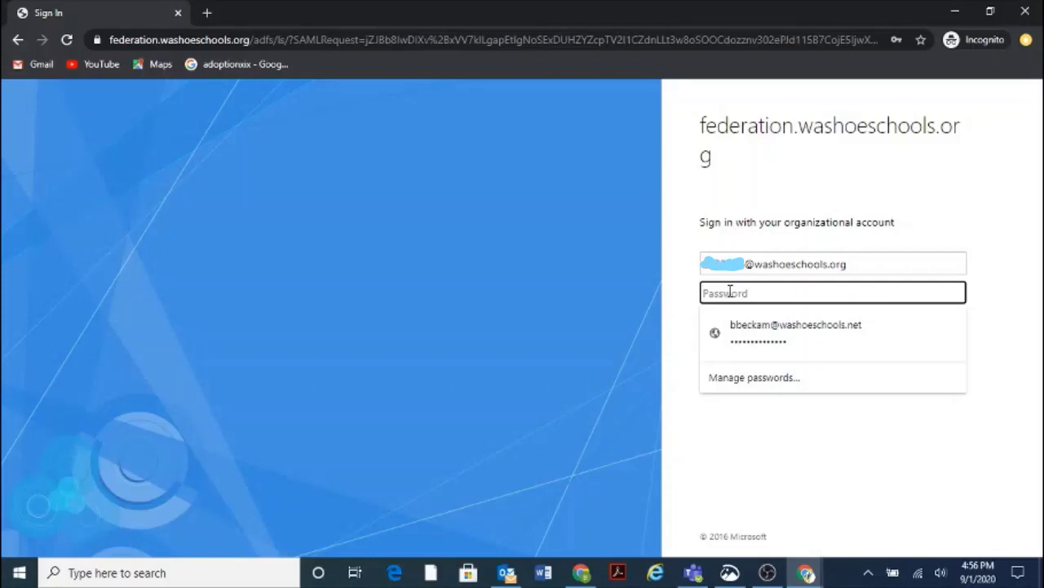
pyautogui.write('••')
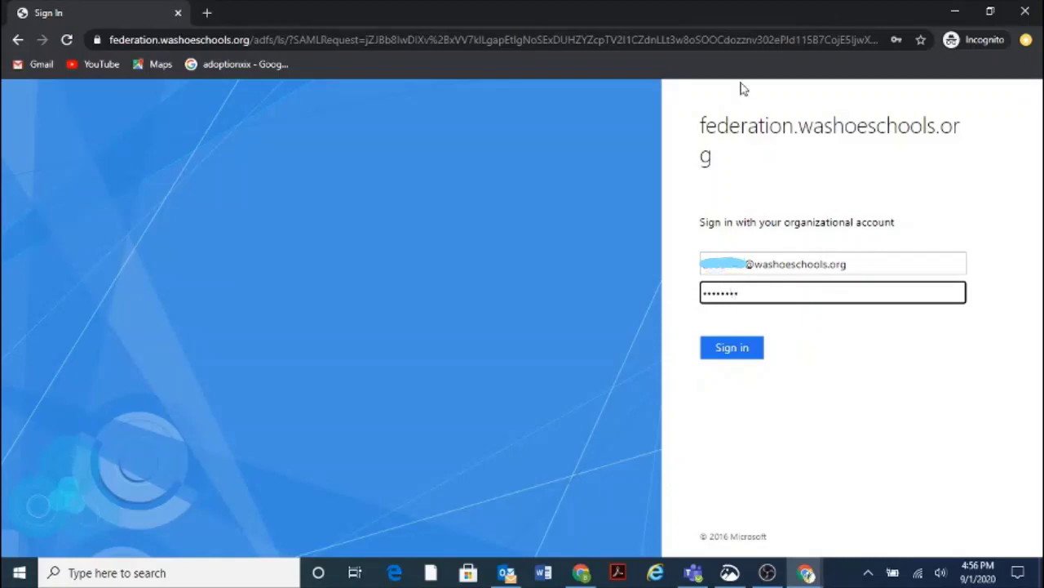
pyautogui.click(726, 350)
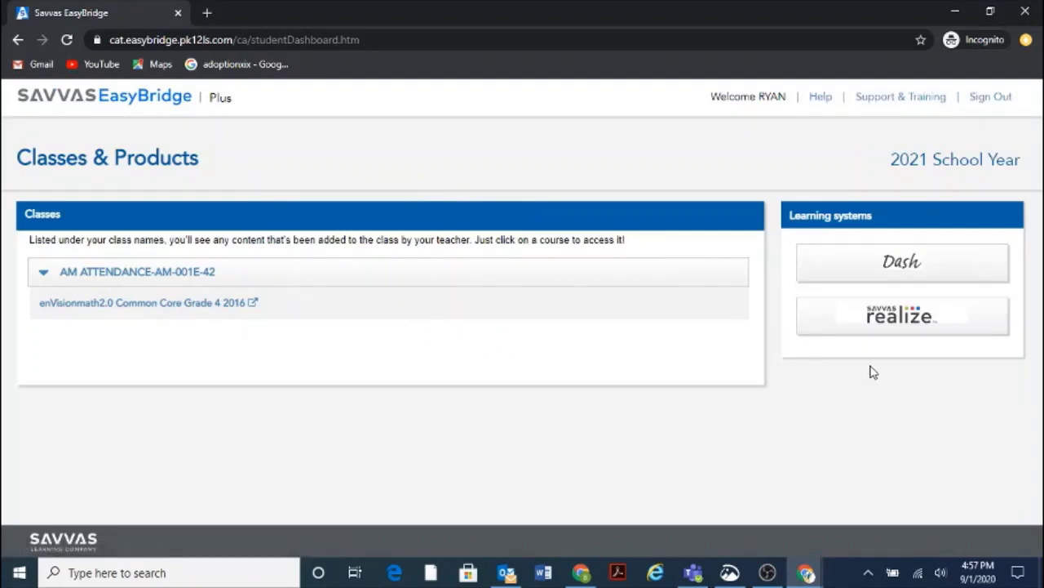
# Step: Launch Realize from the Learning systems section of the Classes & Products dashboard
pyautogui.click(896, 320)
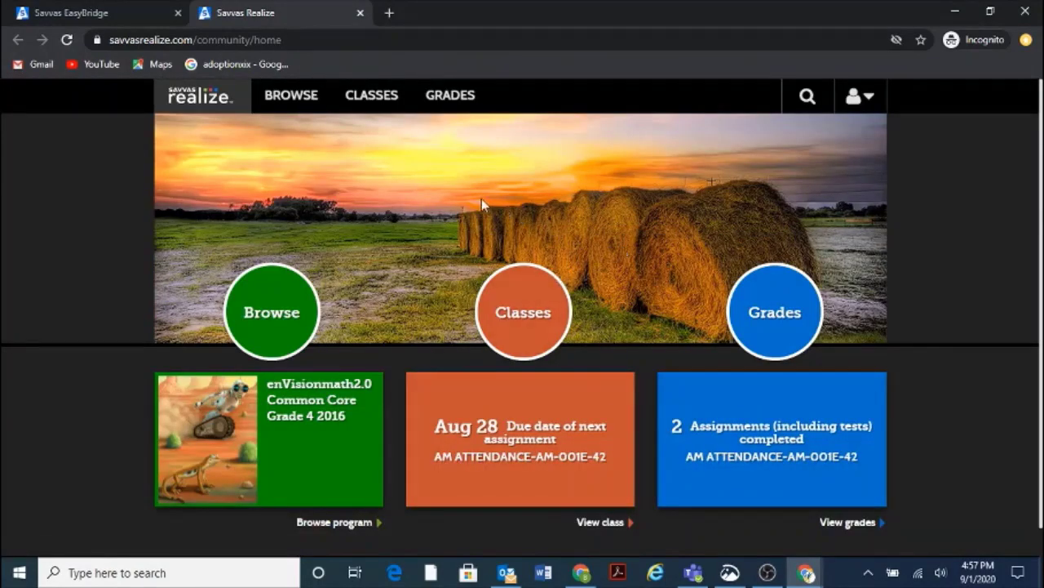
pyautogui.click(517, 318)
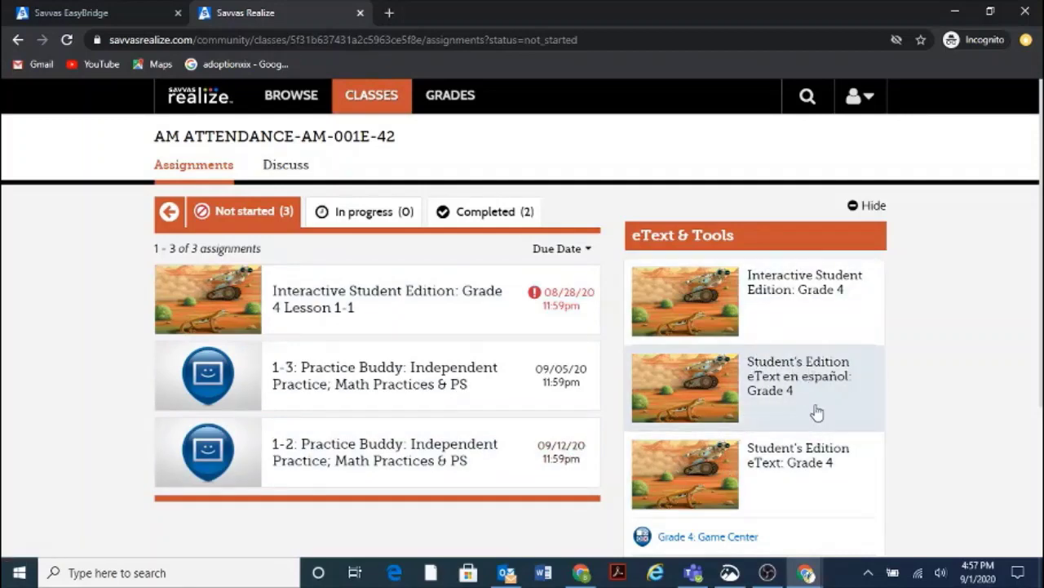
pyautogui.scroll(-1, 814, 404)
pyautogui.scroll(-1, 802, 372)
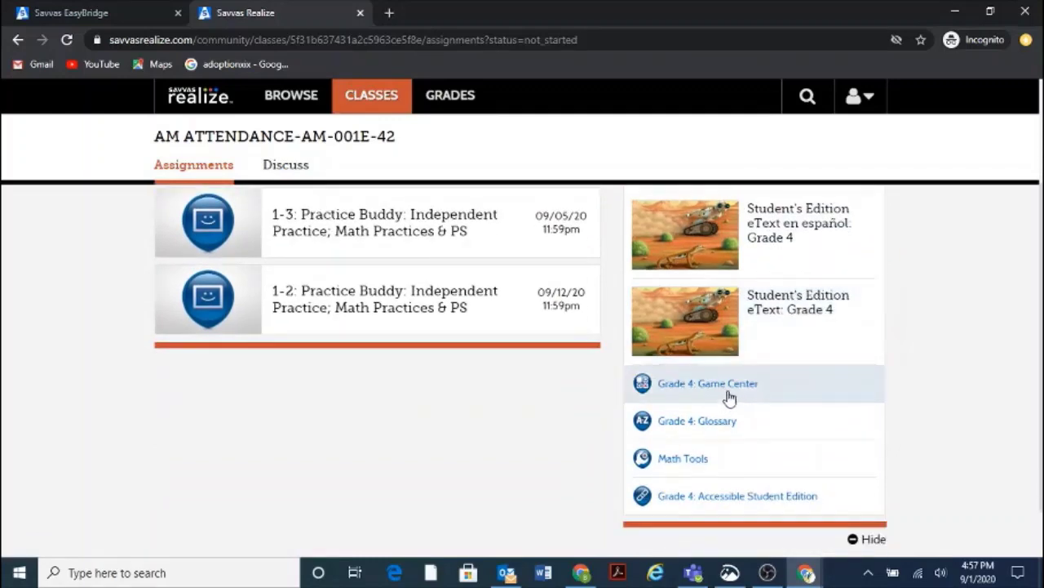
pyautogui.scroll(2, 466, 298)
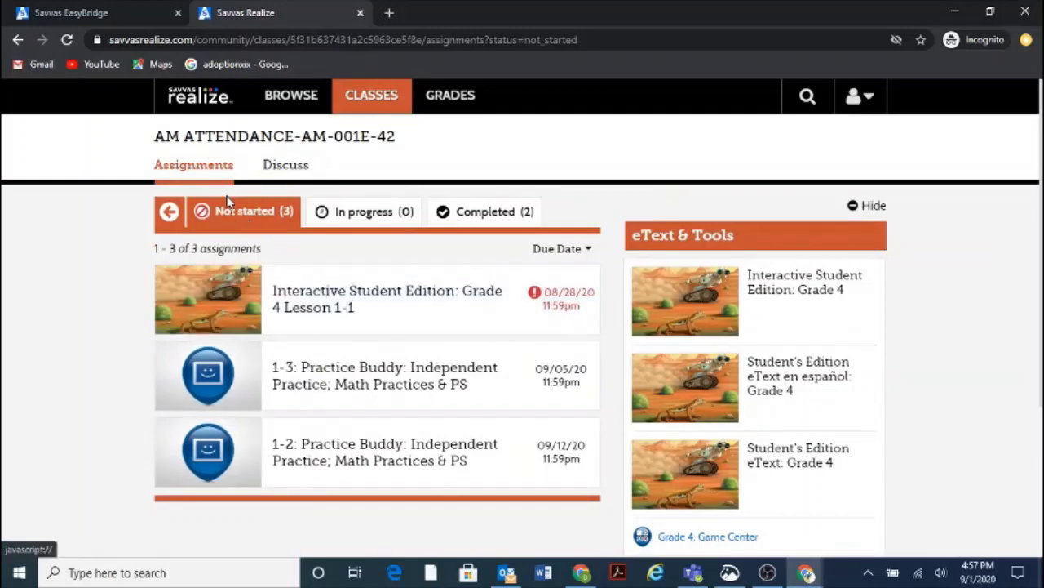
pyautogui.click(208, 96)
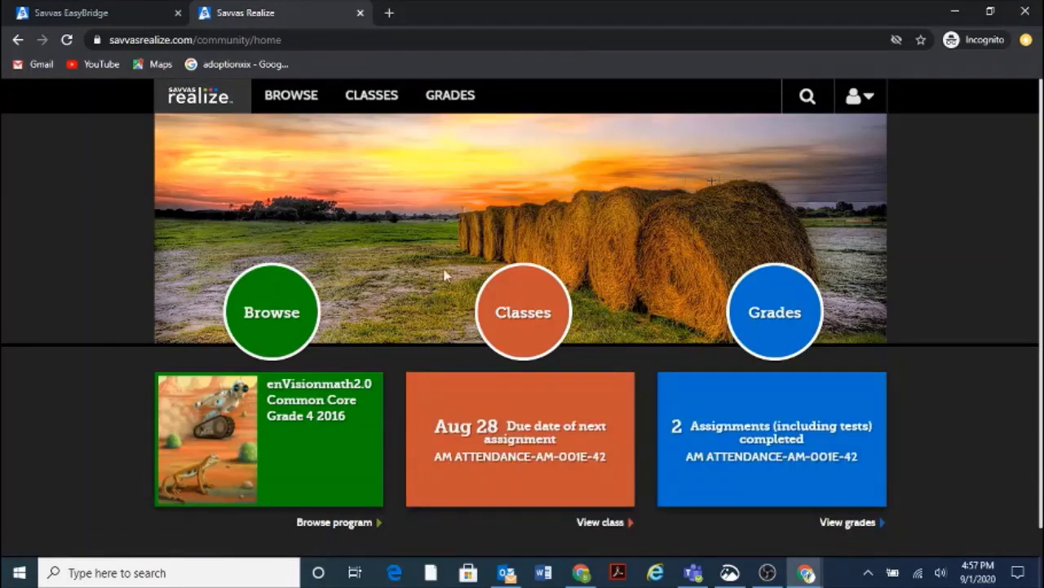
pyautogui.click(268, 306)
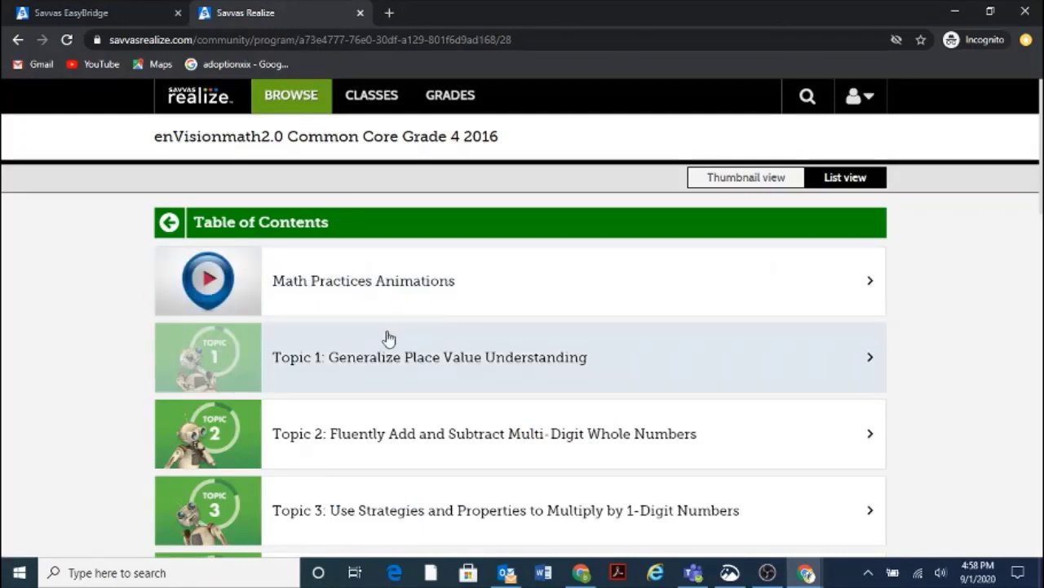
pyautogui.scroll(-1, 396, 333)
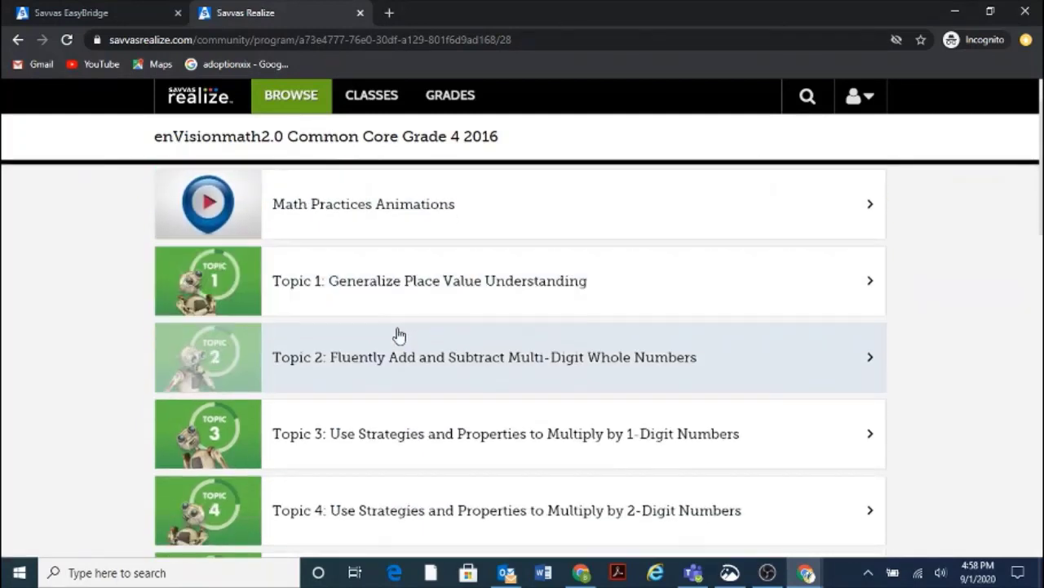
pyautogui.click(405, 284)
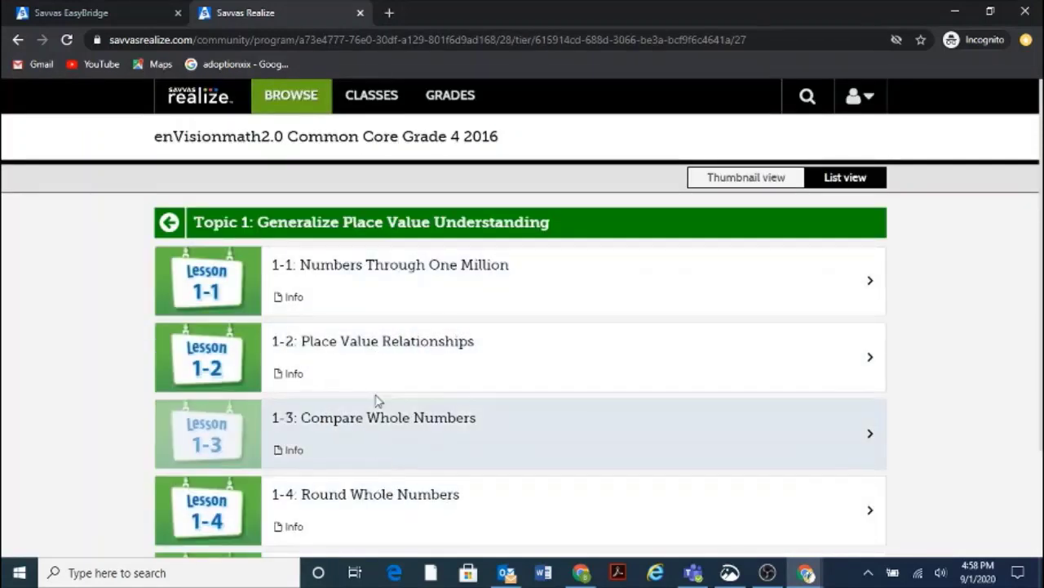
pyautogui.scroll(-3, 440, 367)
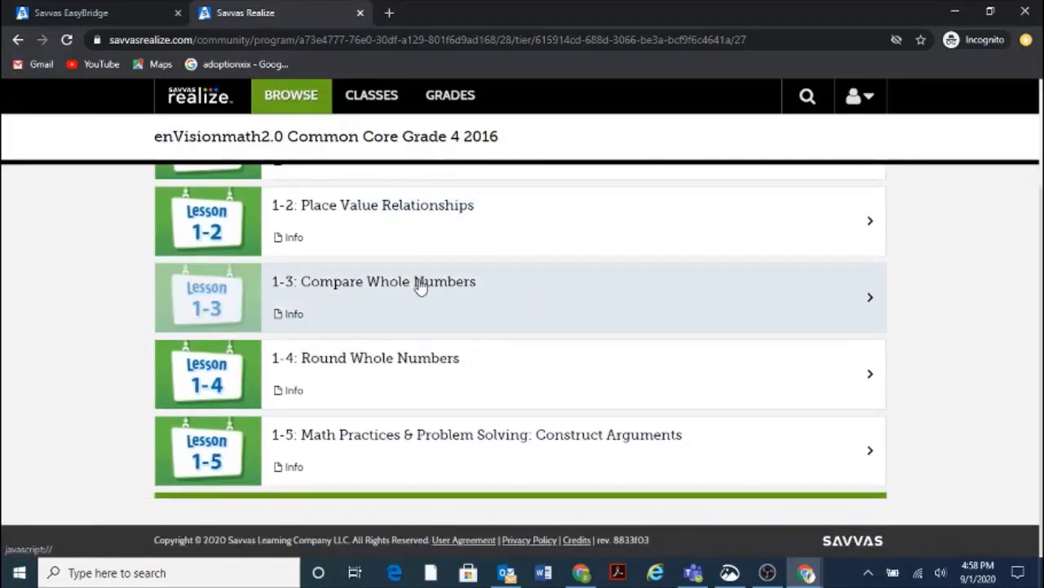
pyautogui.click(418, 282)
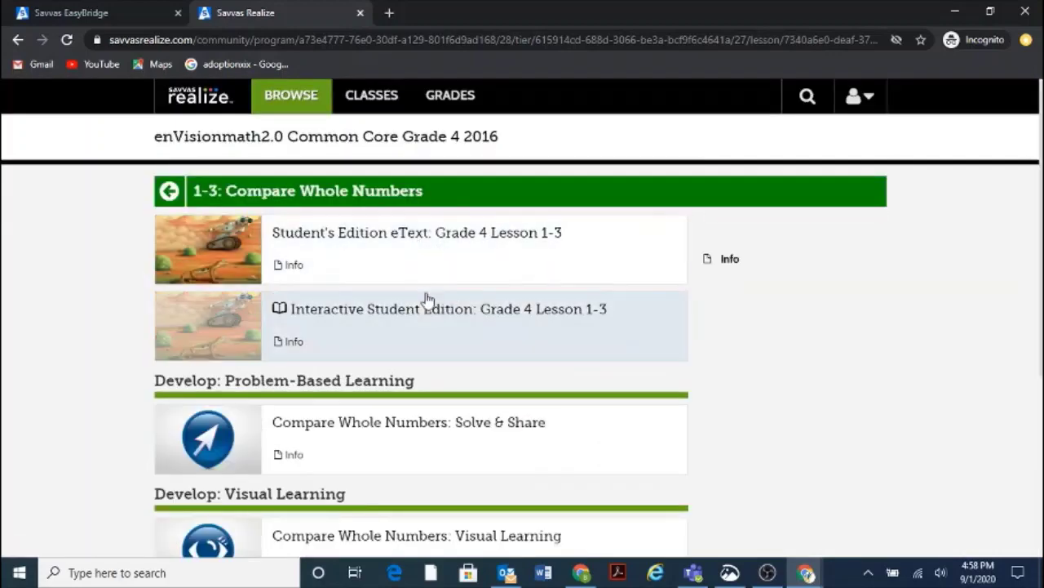
pyautogui.scroll(-2, 431, 300)
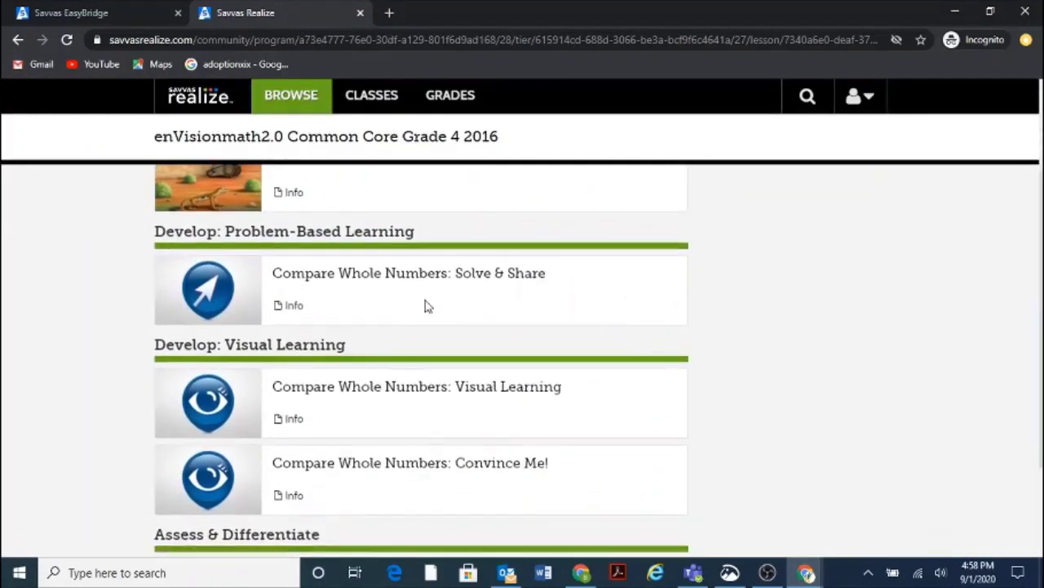
pyautogui.scroll(-2, 426, 293)
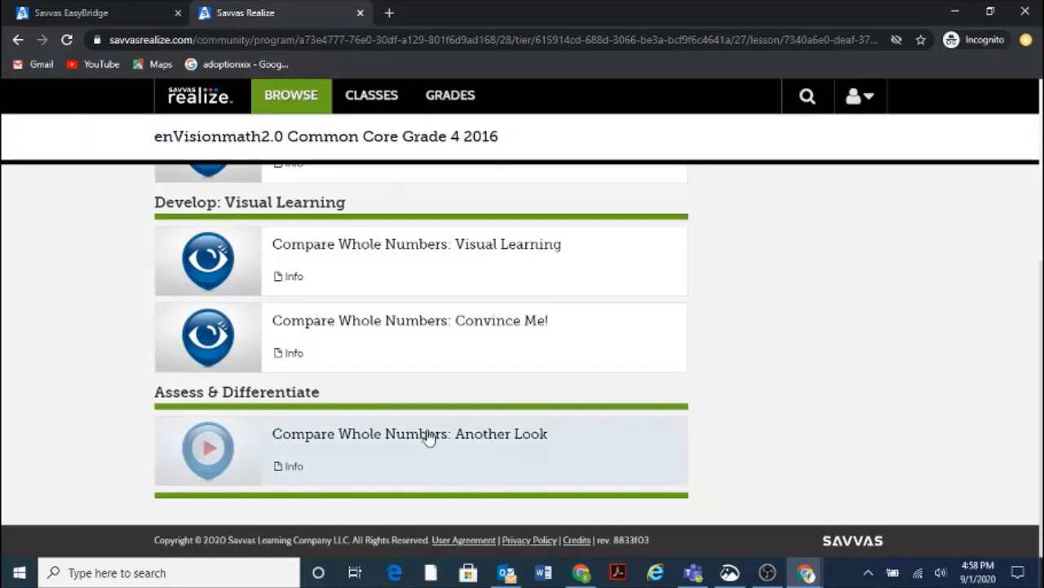
pyautogui.click(225, 110)
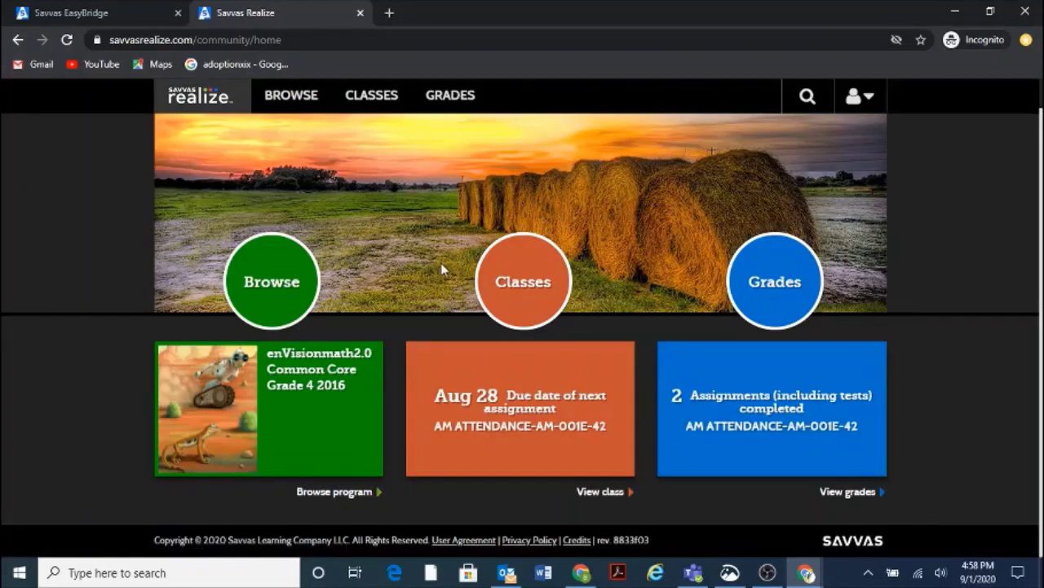